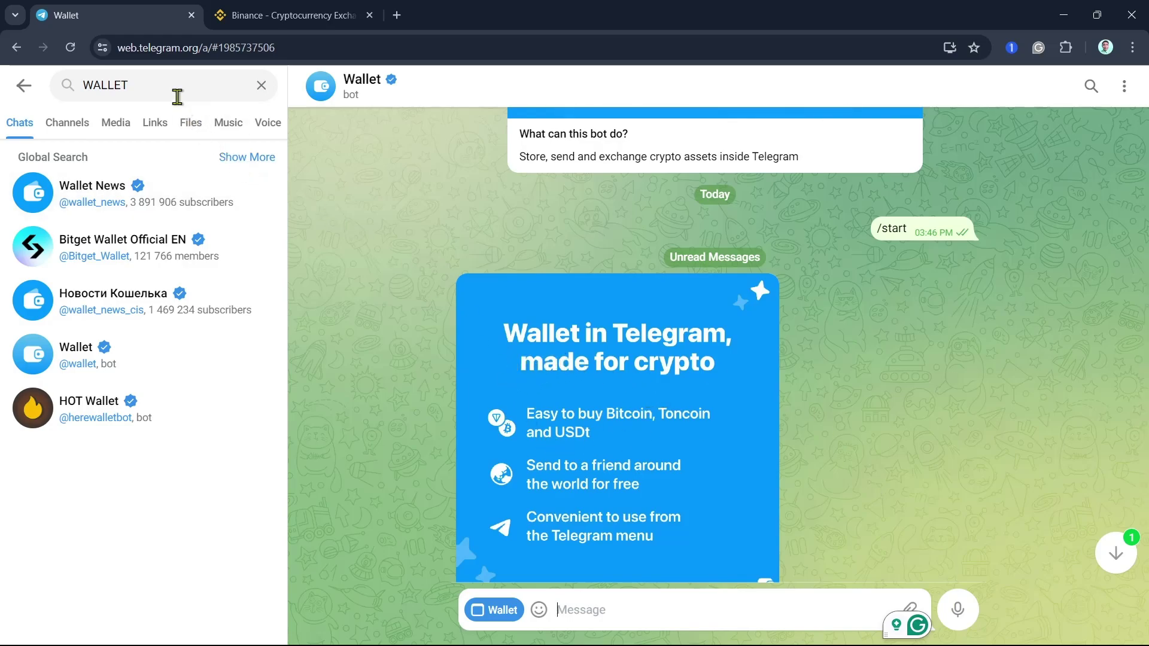
{"action": "left_click", "coordinate": [117, 370]}
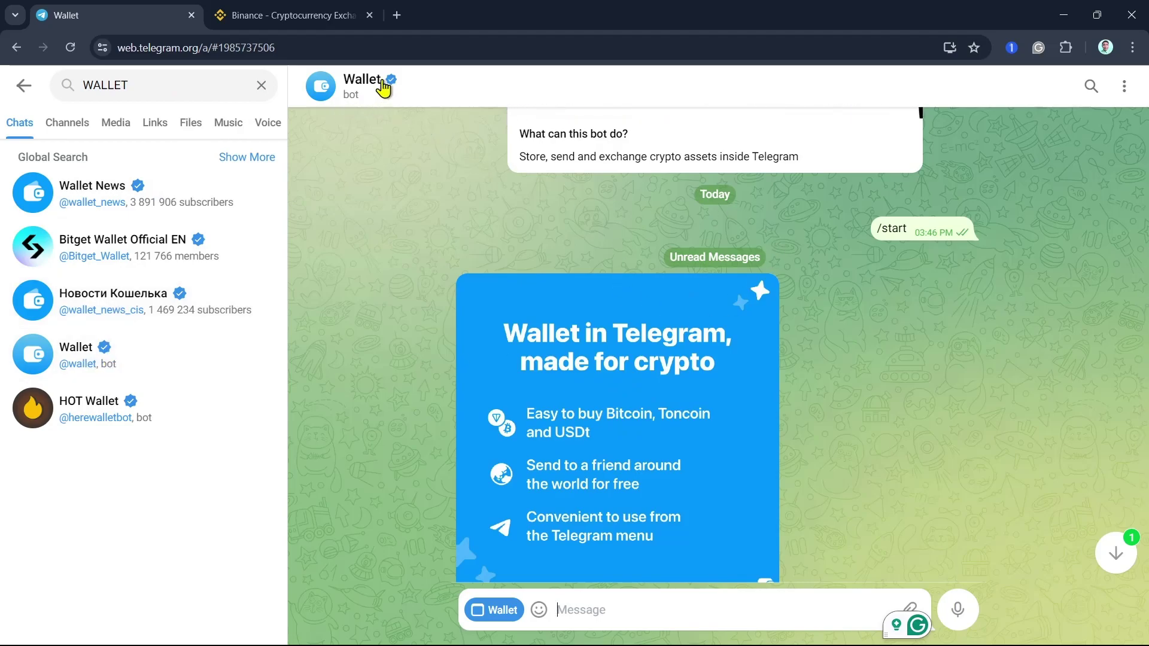
Send the /wallet command to the Wallet bot
{"action": "left_click", "coordinate": [582, 612]}
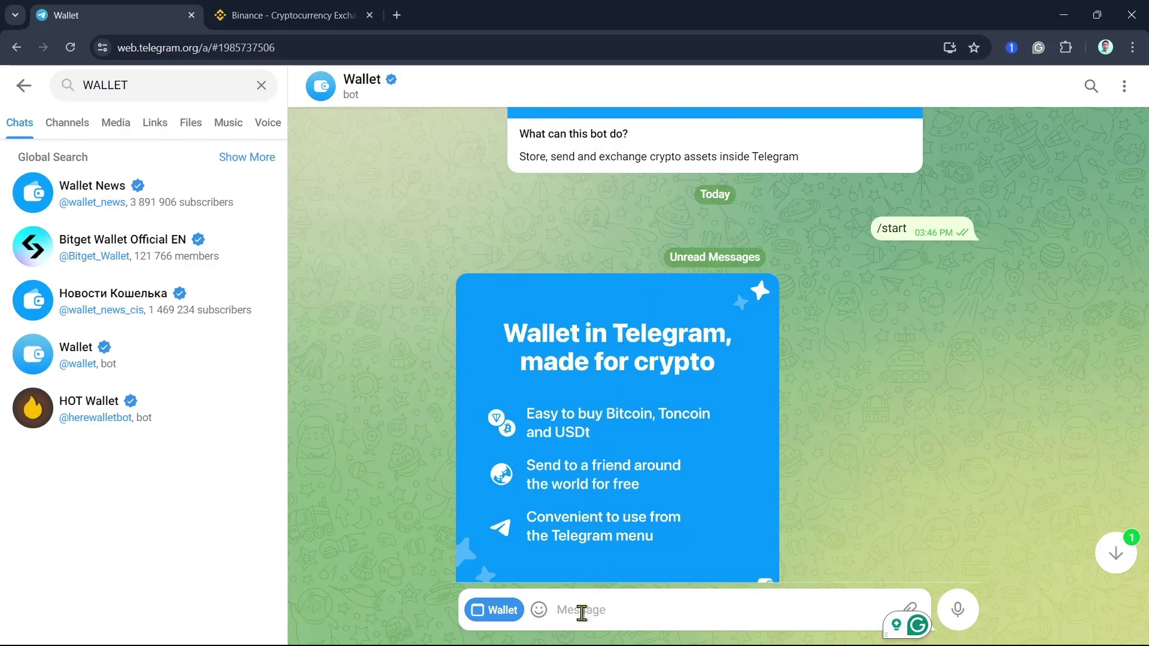
{"action": "type", "text": "/"}
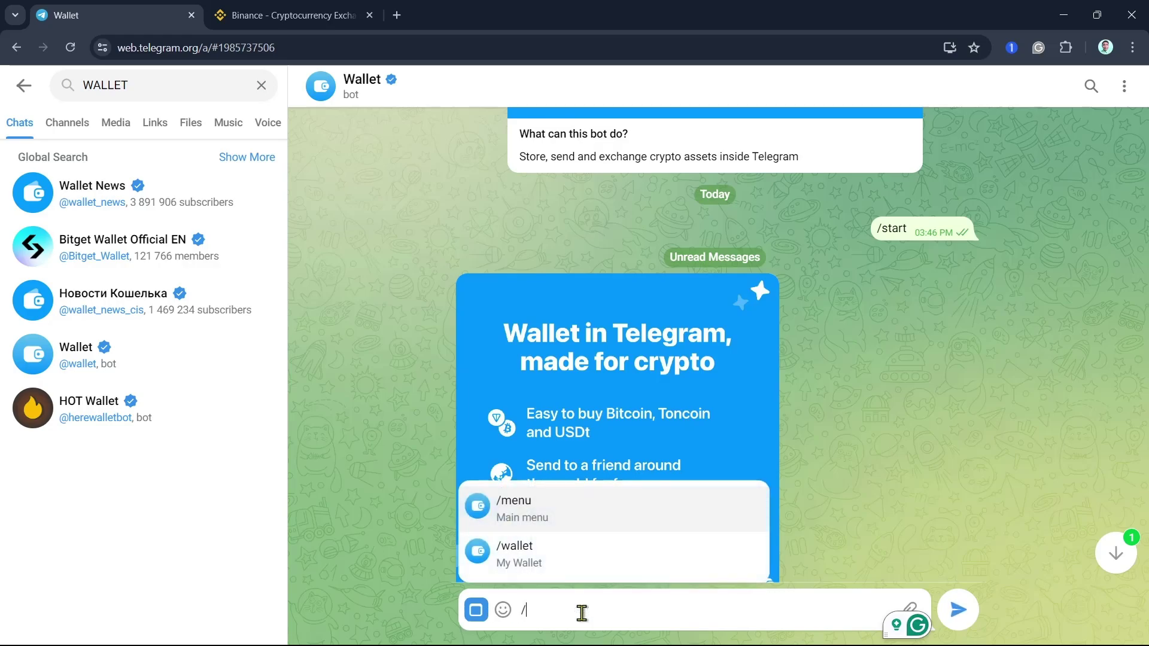
{"action": "type", "text": "wallet"}
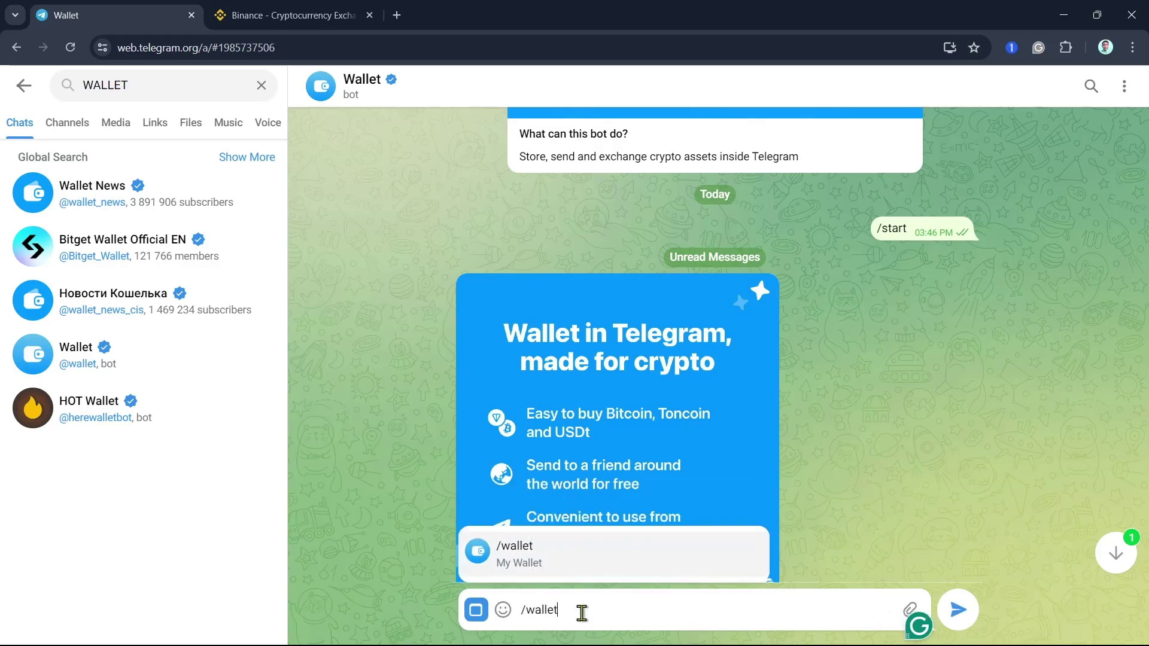
{"action": "key", "text": "Return"}
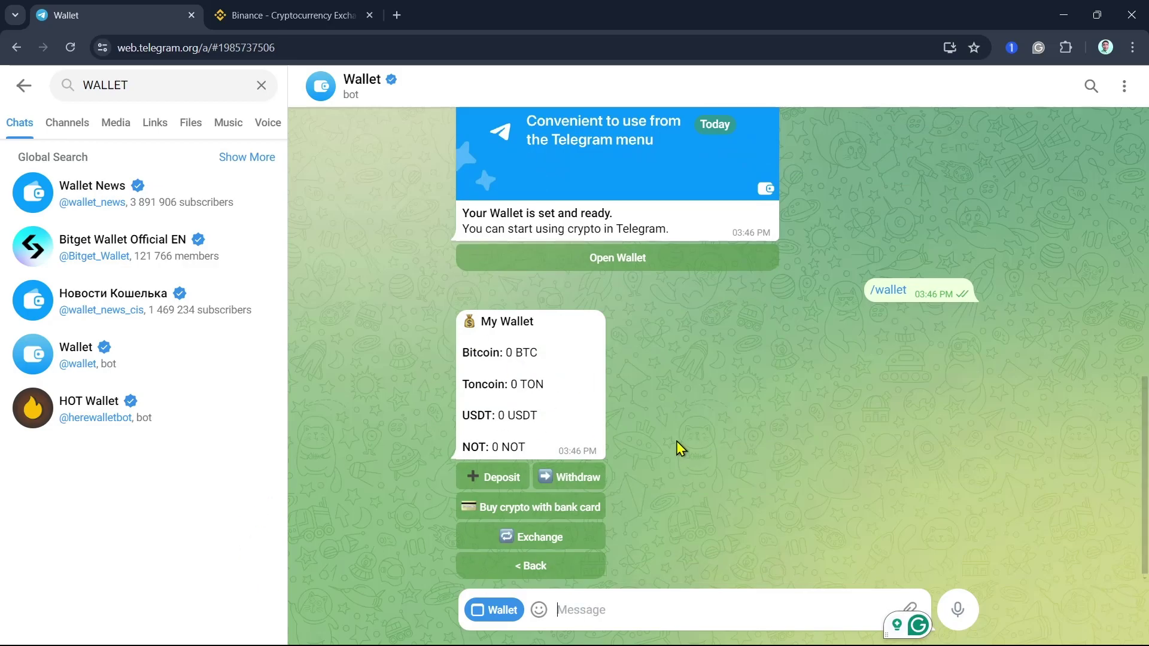
Start a withdrawal from the bot's My Wallet card
{"action": "left_click", "coordinate": [584, 484]}
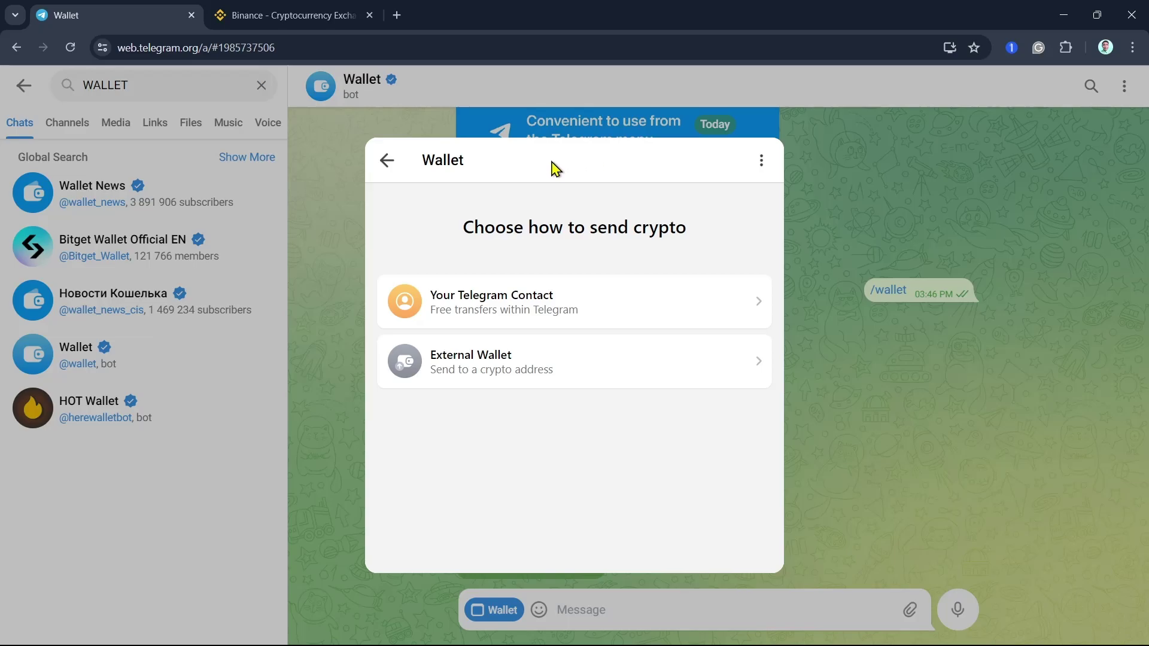
Go back to the Wallet home screen, attempt a send, and dismiss the empty-wallet prompt
{"action": "left_click", "coordinate": [388, 161]}
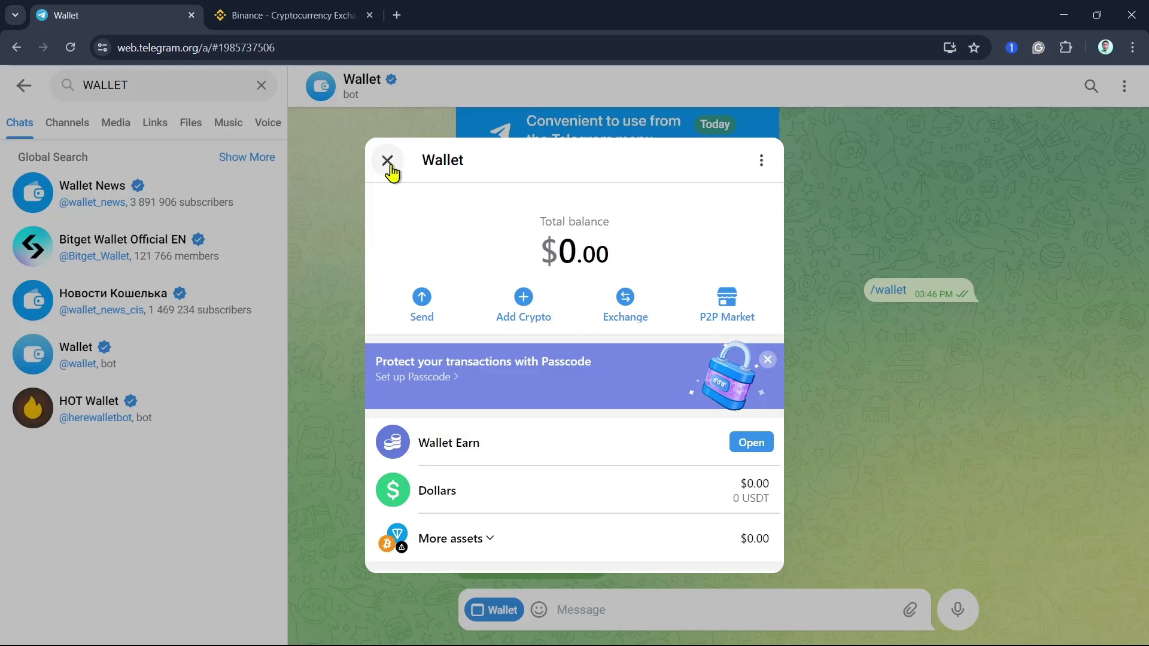
{"action": "scroll", "coordinate": [539, 345], "scroll_direction": "down", "scroll_amount": 1}
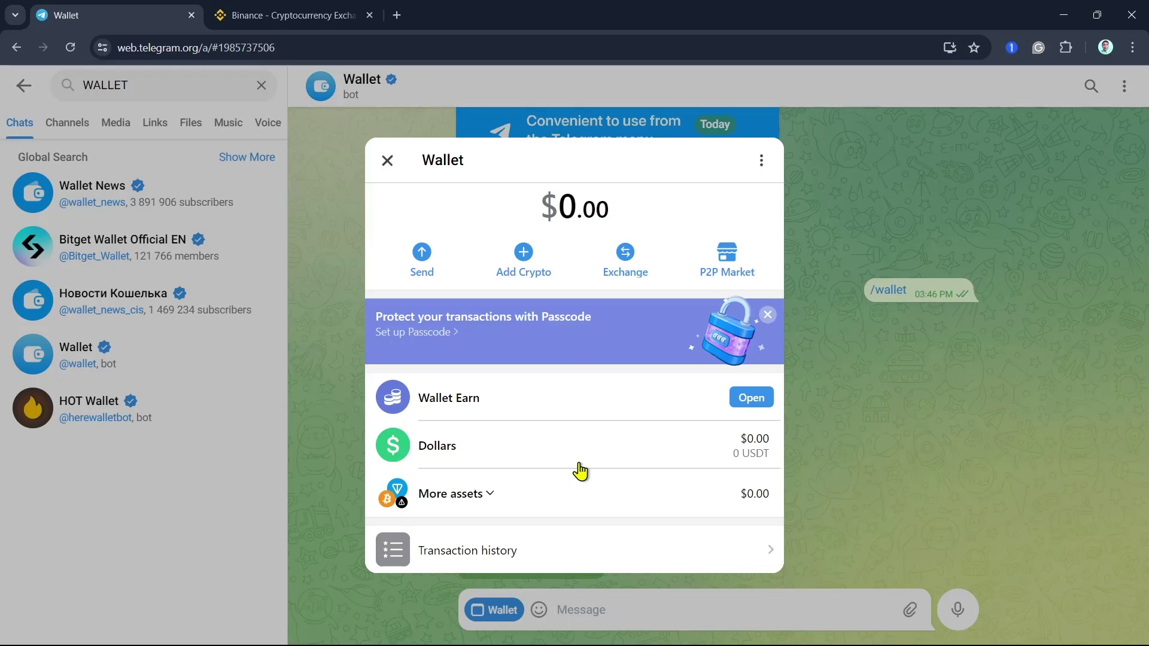
{"action": "scroll", "coordinate": [580, 469], "scroll_direction": "up", "scroll_amount": 2}
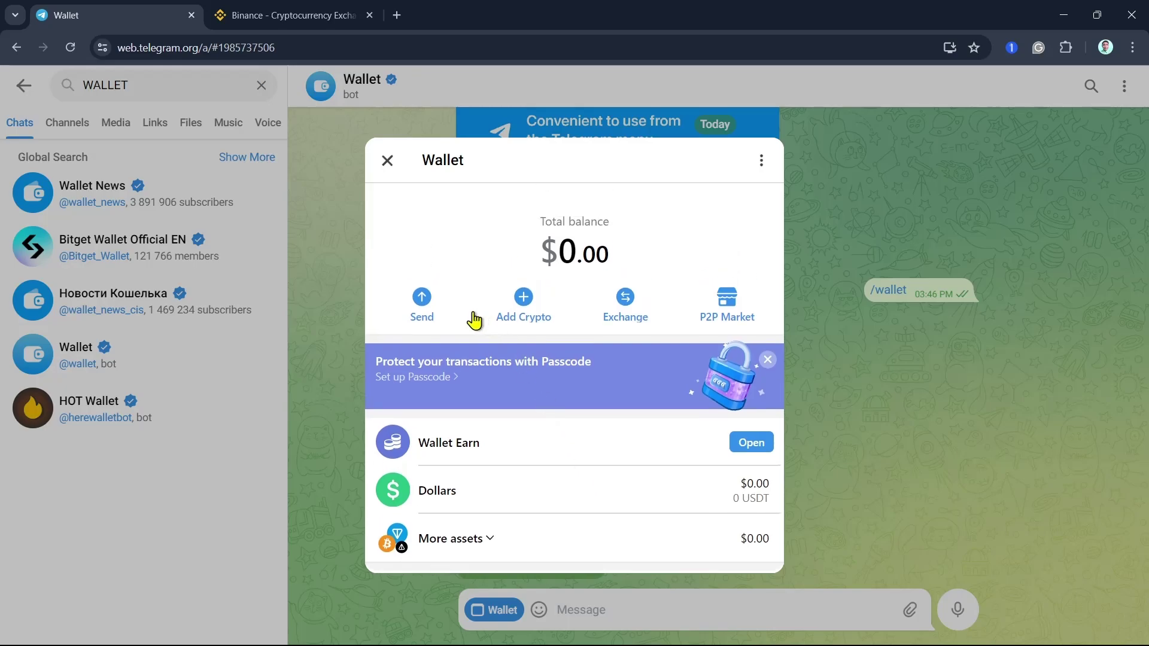
{"action": "left_click", "coordinate": [423, 302]}
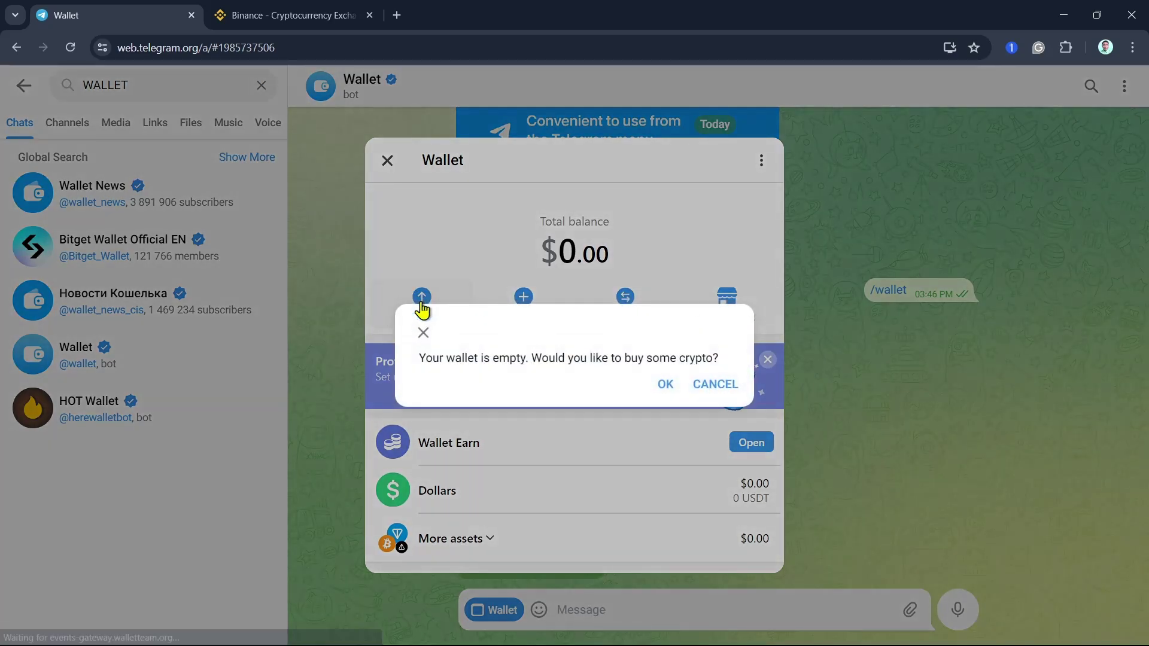
{"action": "left_click", "coordinate": [663, 388]}
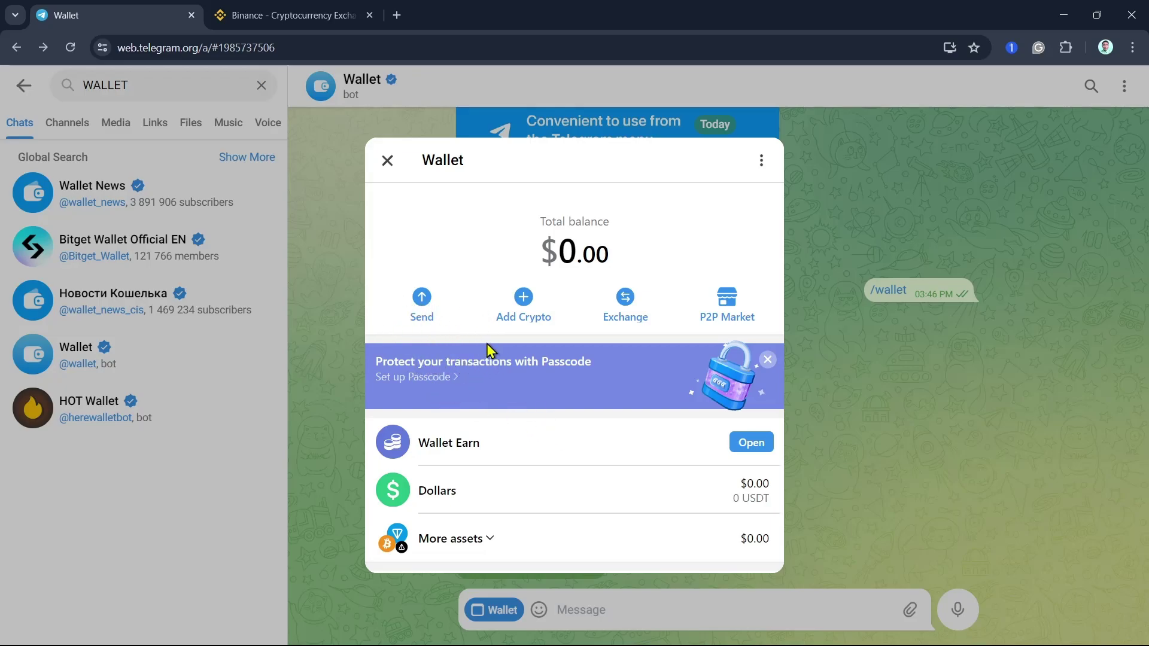
Restart the withdrawal to an external wallet, with Dollars (USDT) as the asset
{"action": "left_click", "coordinate": [388, 161]}
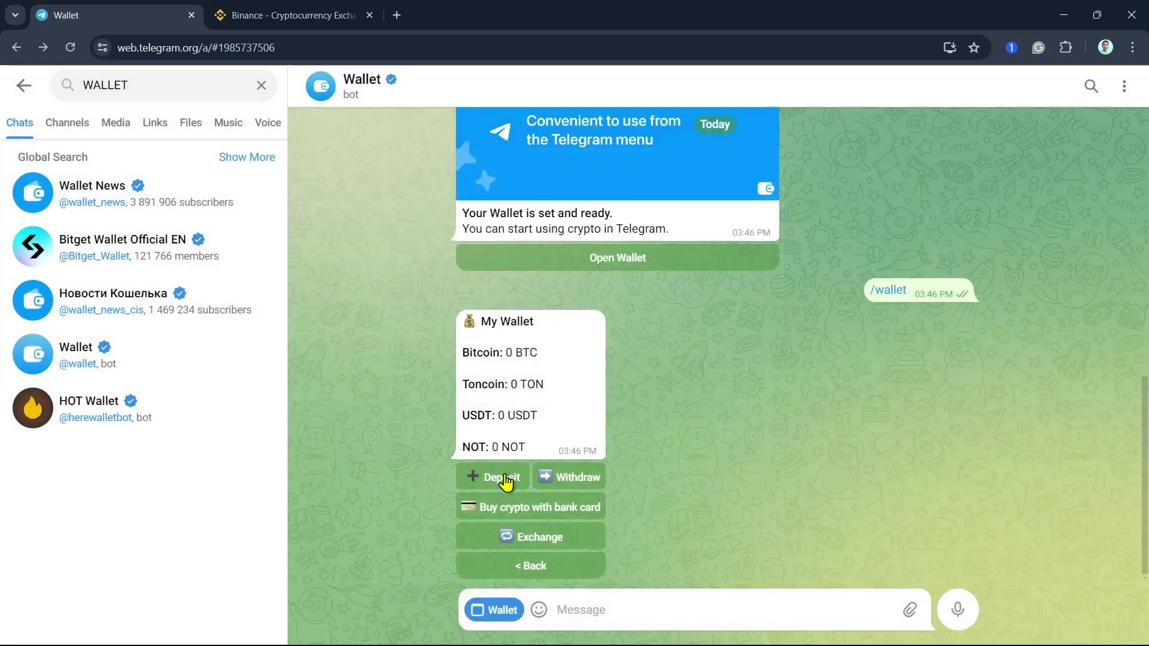
{"action": "left_click", "coordinate": [571, 493]}
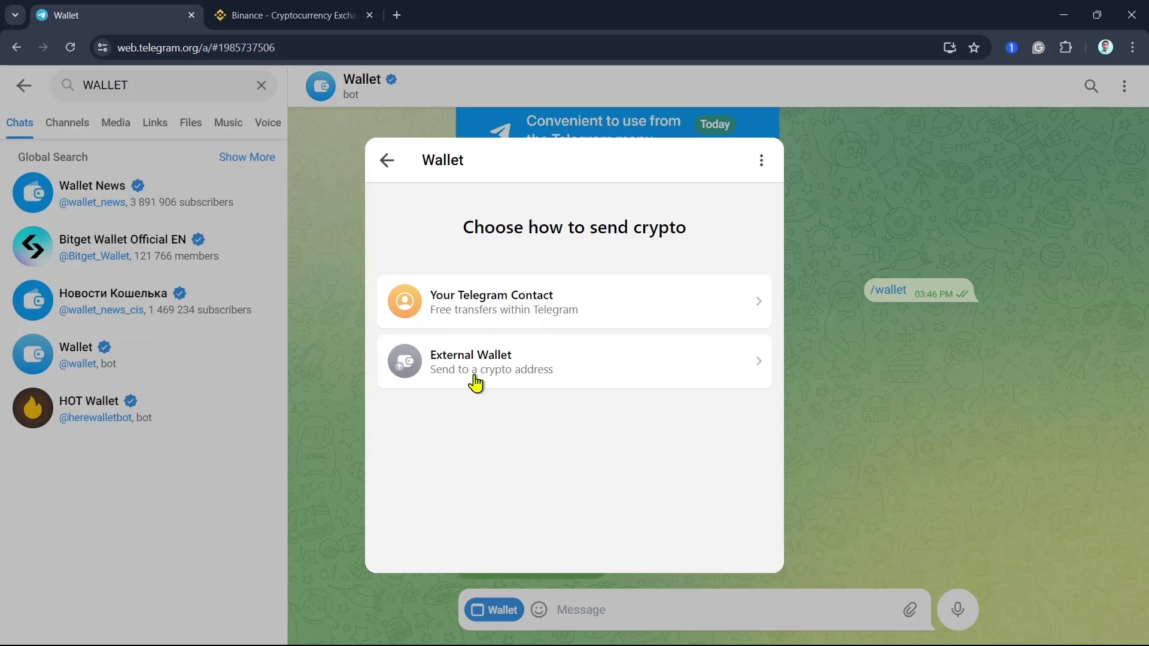
{"action": "left_click", "coordinate": [638, 376]}
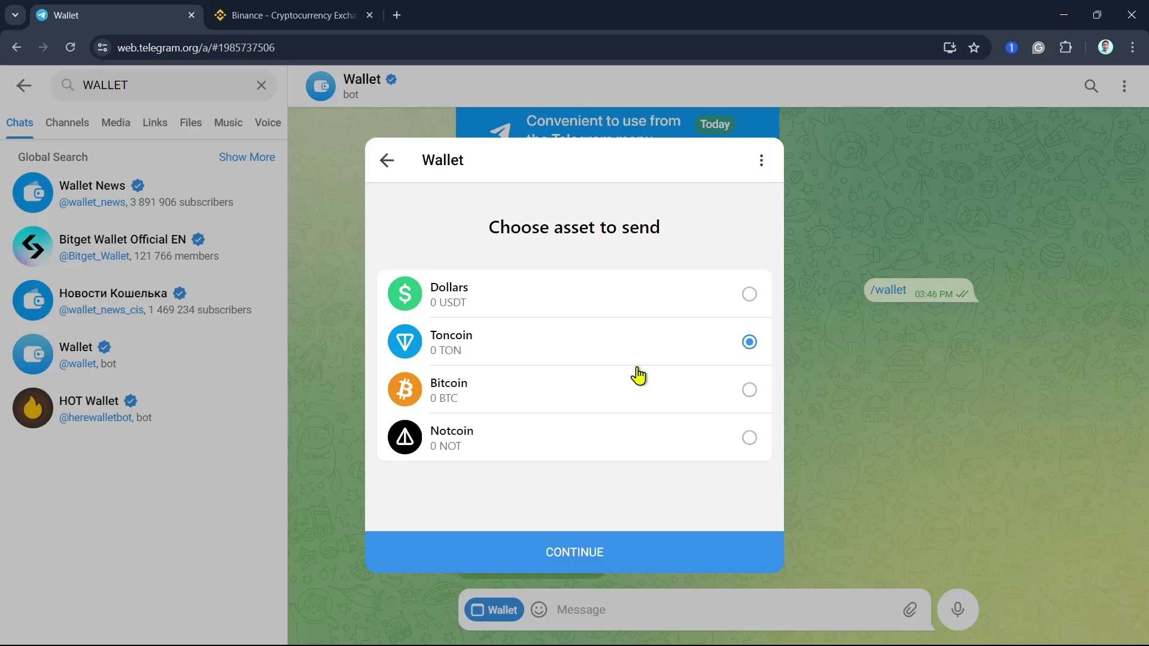
{"action": "left_click", "coordinate": [554, 298]}
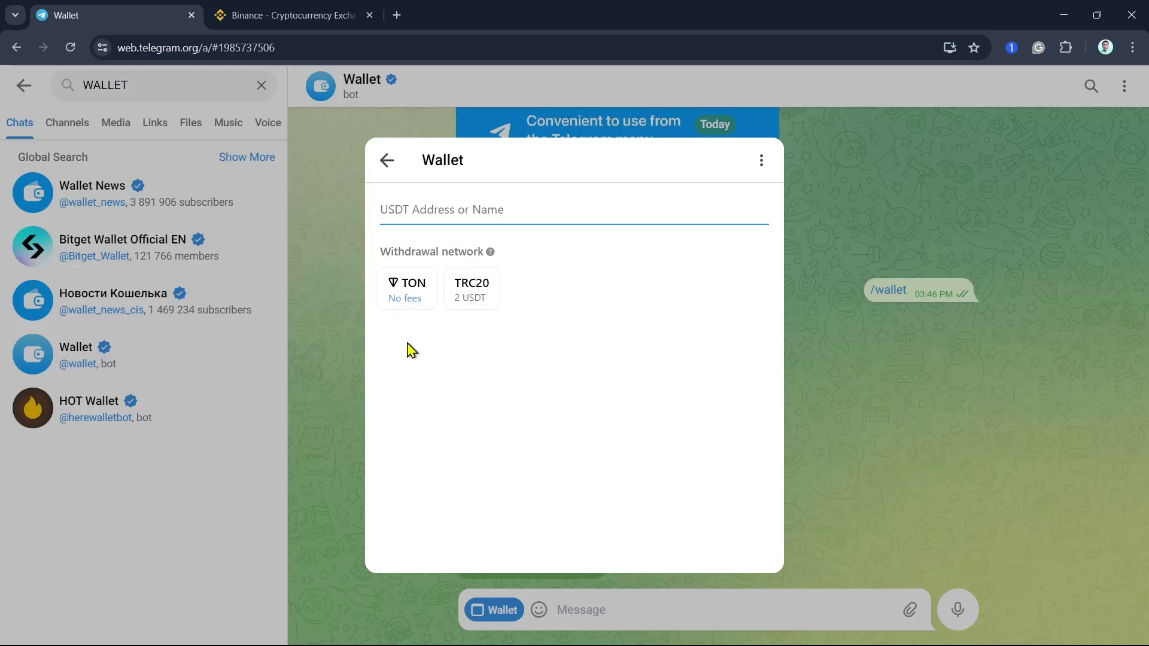
Choose TRC20 as the USDT withdrawal network, then switch to the Binance tab
{"action": "left_click", "coordinate": [482, 296]}
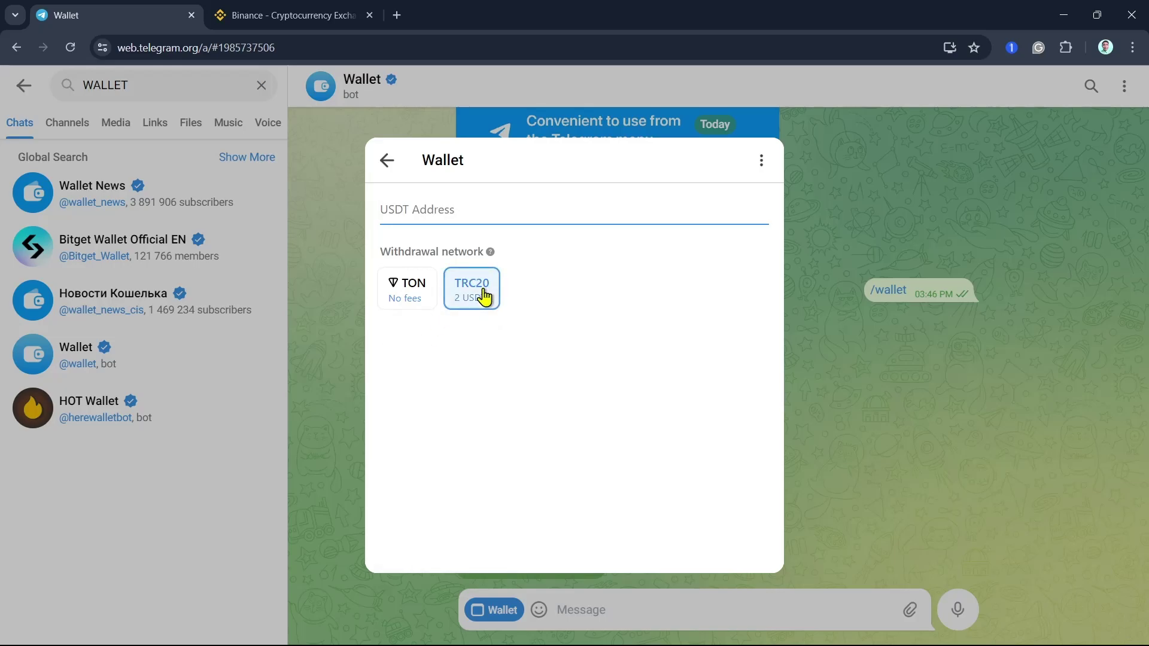
{"action": "left_click", "coordinate": [301, 15]}
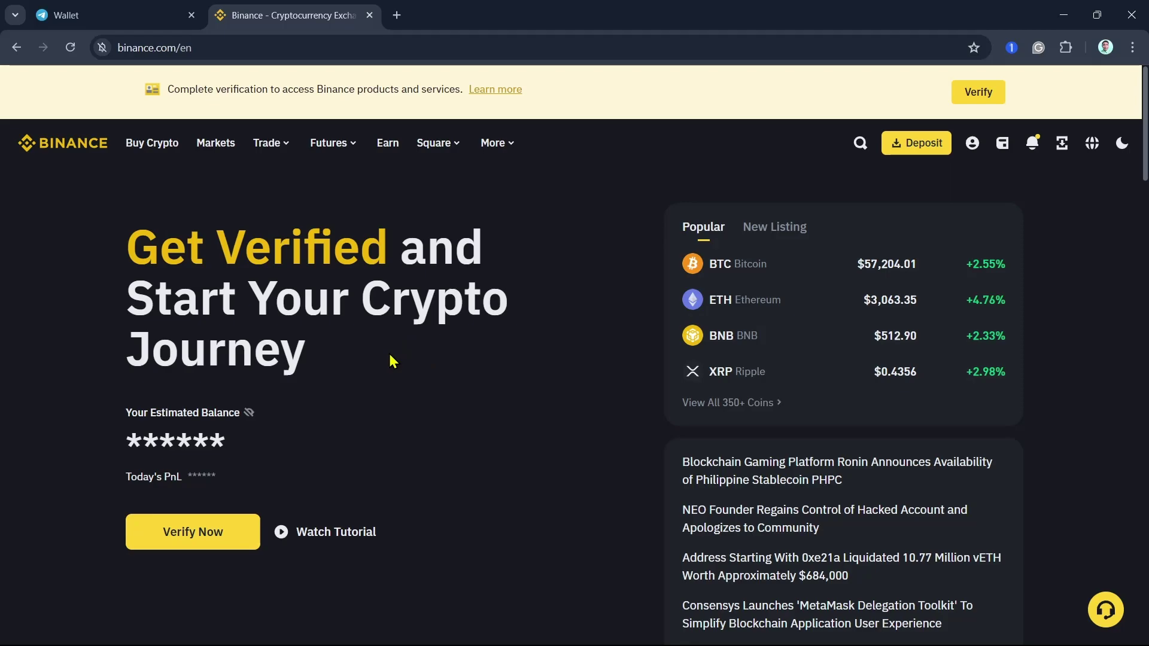
{"action": "mouse_move", "coordinate": [1002, 142]}
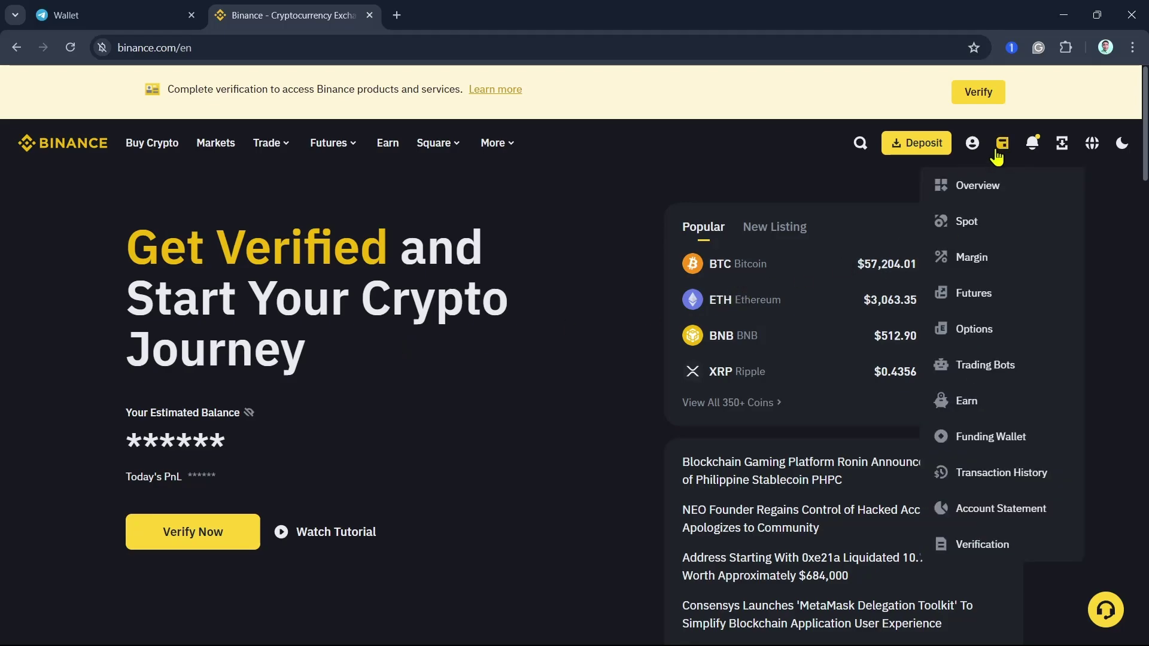
Reach Binance's Deposit Crypto page through the Spot wallet's Fund Your Wallet panel
{"action": "left_click", "coordinate": [996, 227]}
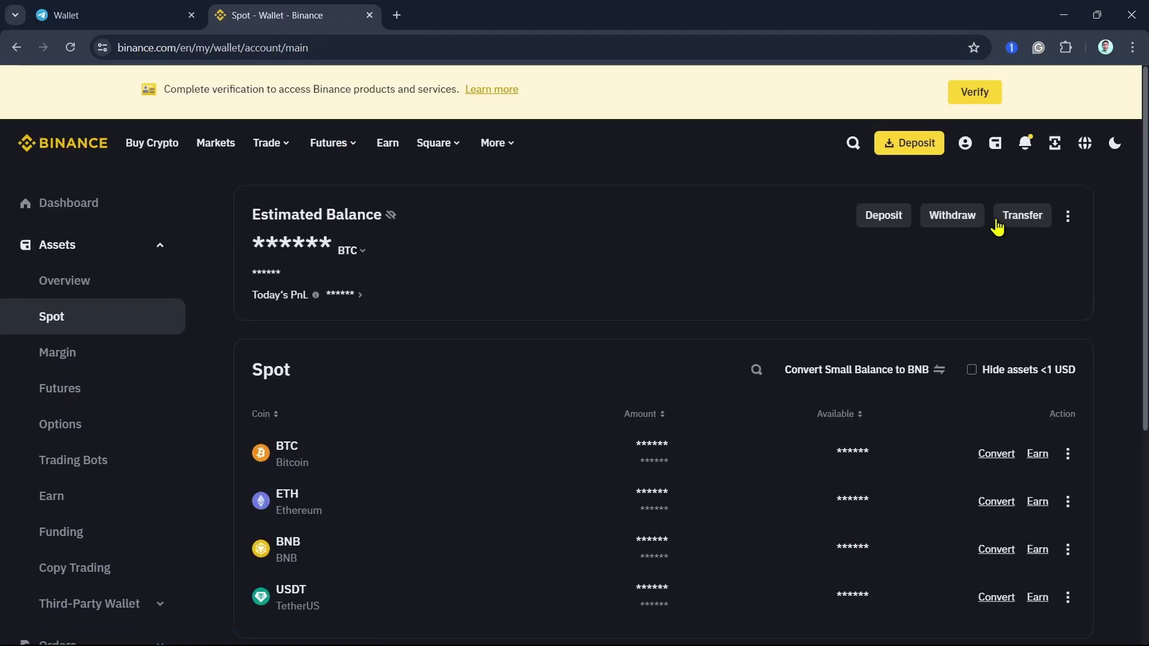
{"action": "left_click", "coordinate": [884, 219]}
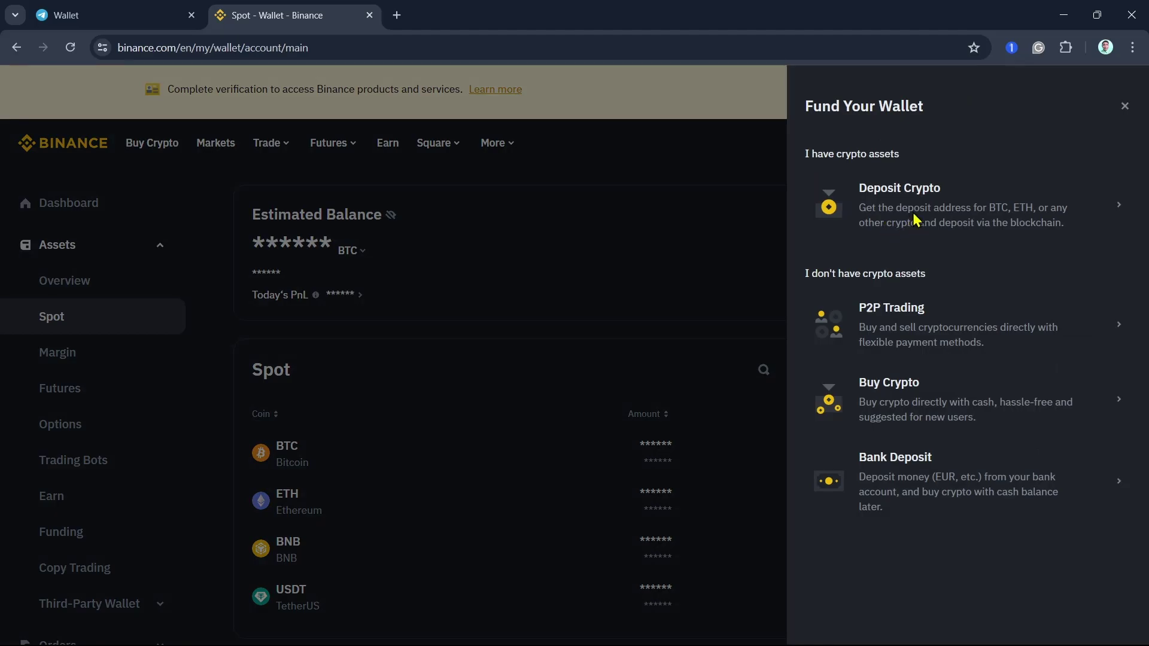
{"action": "left_click", "coordinate": [911, 220]}
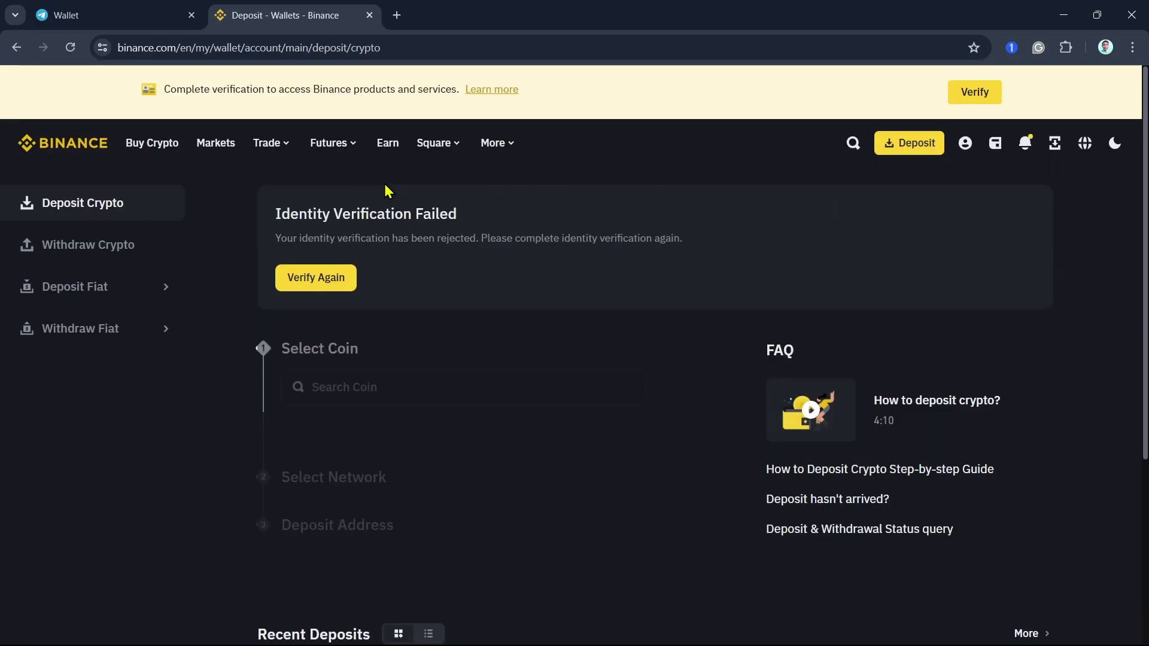
{"action": "scroll", "coordinate": [397, 342], "scroll_direction": "down", "scroll_amount": 3}
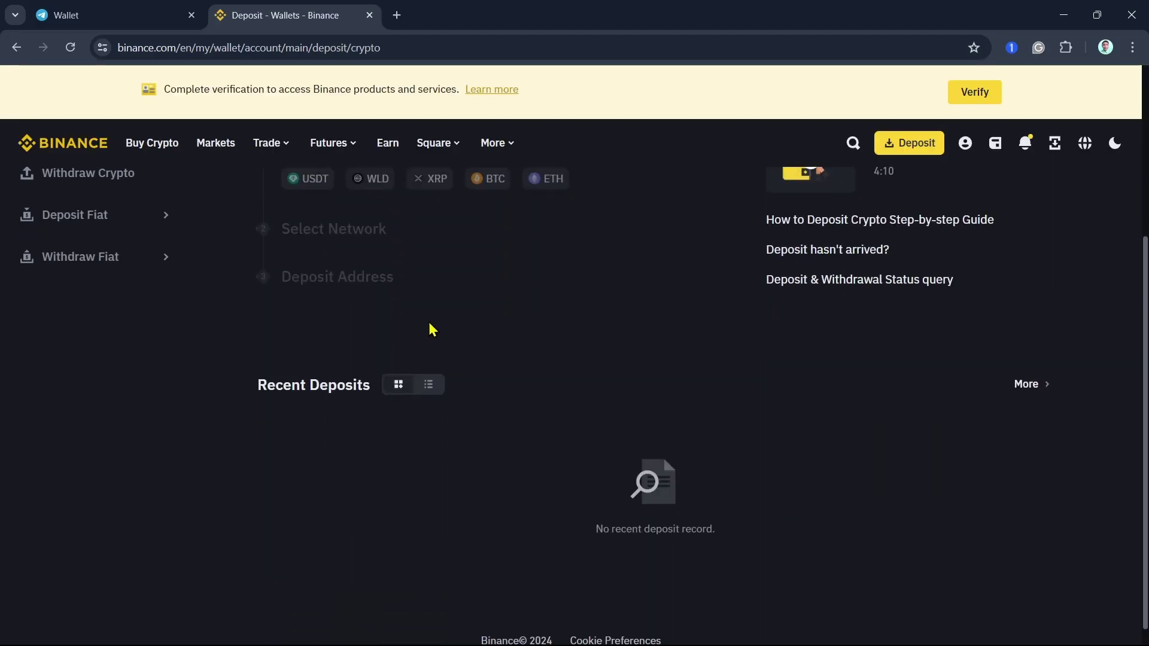
{"action": "scroll", "coordinate": [429, 330], "scroll_direction": "up", "scroll_amount": 3}
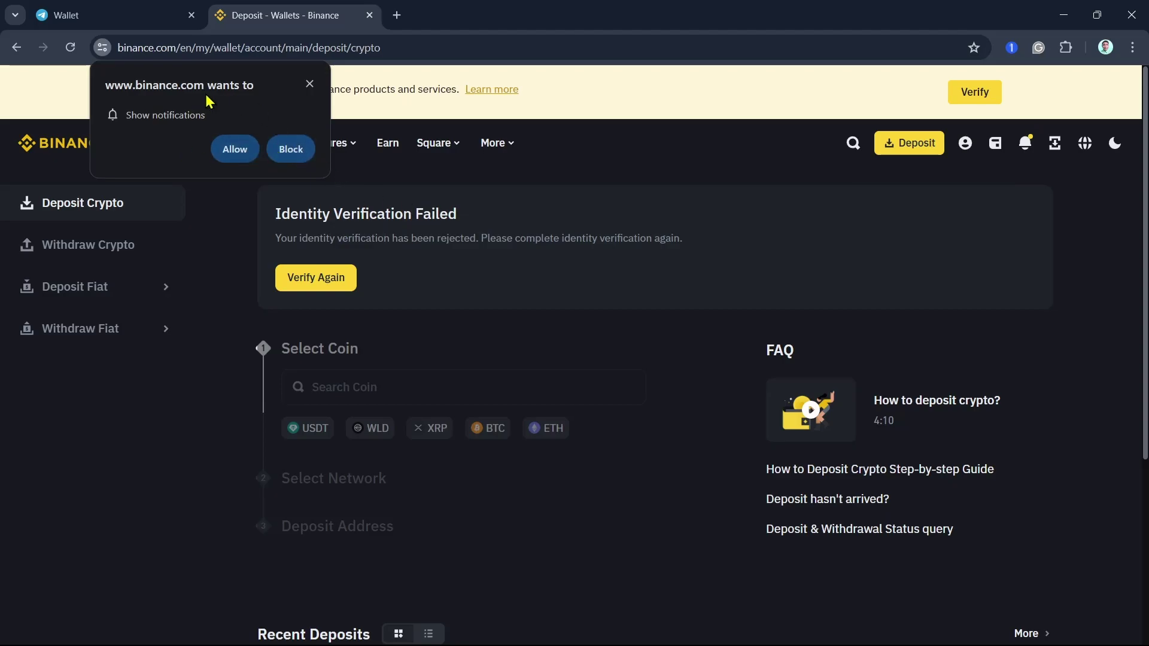
Block browser notifications from the Binance site
{"action": "left_click", "coordinate": [290, 149]}
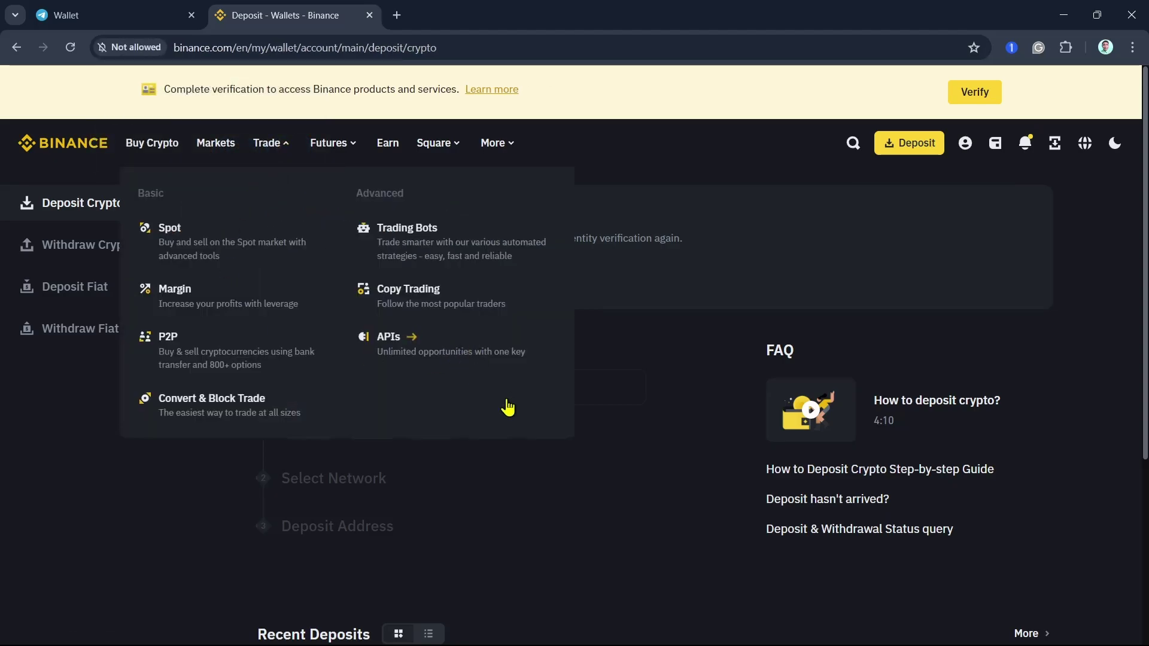
{"action": "scroll", "coordinate": [566, 356], "scroll_direction": "down", "scroll_amount": 2}
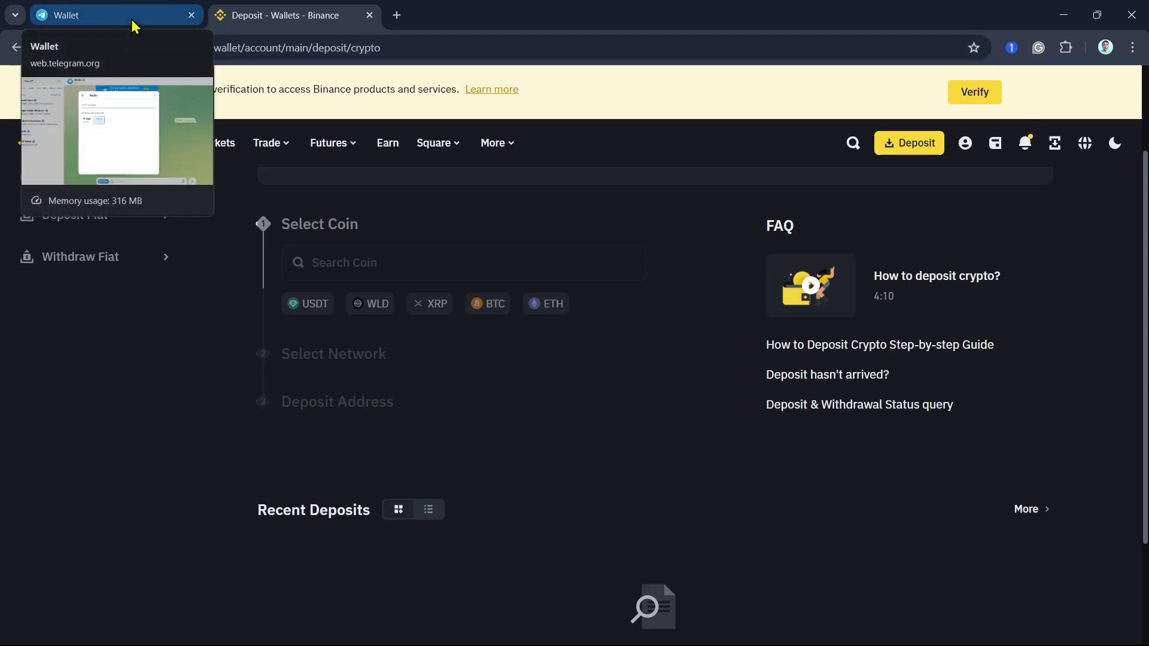
{"action": "left_click", "coordinate": [132, 26]}
{"action": "left_click", "coordinate": [421, 214]}
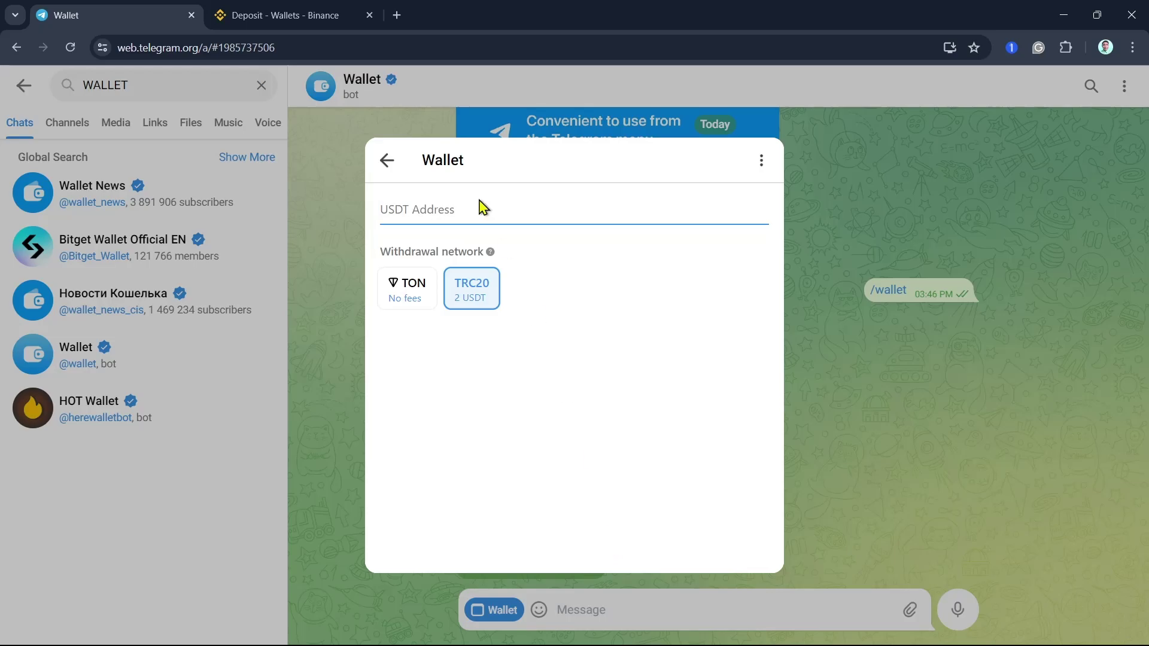
{"action": "left_click", "coordinate": [285, 15]}
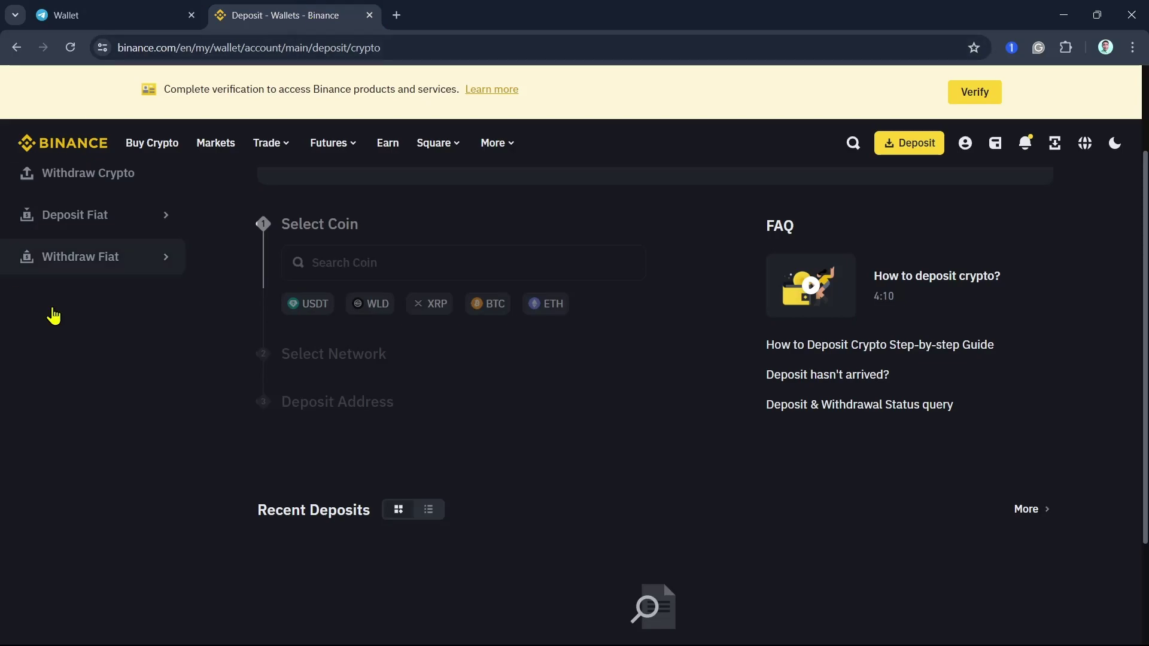
{"action": "mouse_move", "coordinate": [269, 142]}
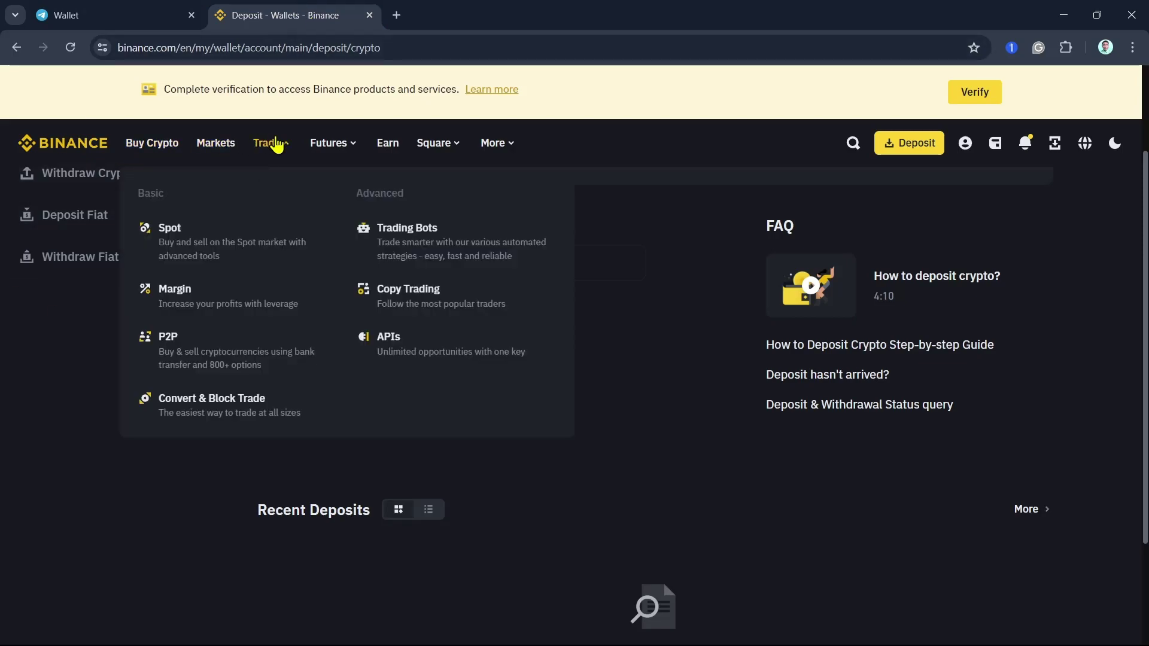
Open Spot trading, search 'not', dismiss the welcome popups, and select NOT/USDT
{"action": "left_click", "coordinate": [214, 234]}
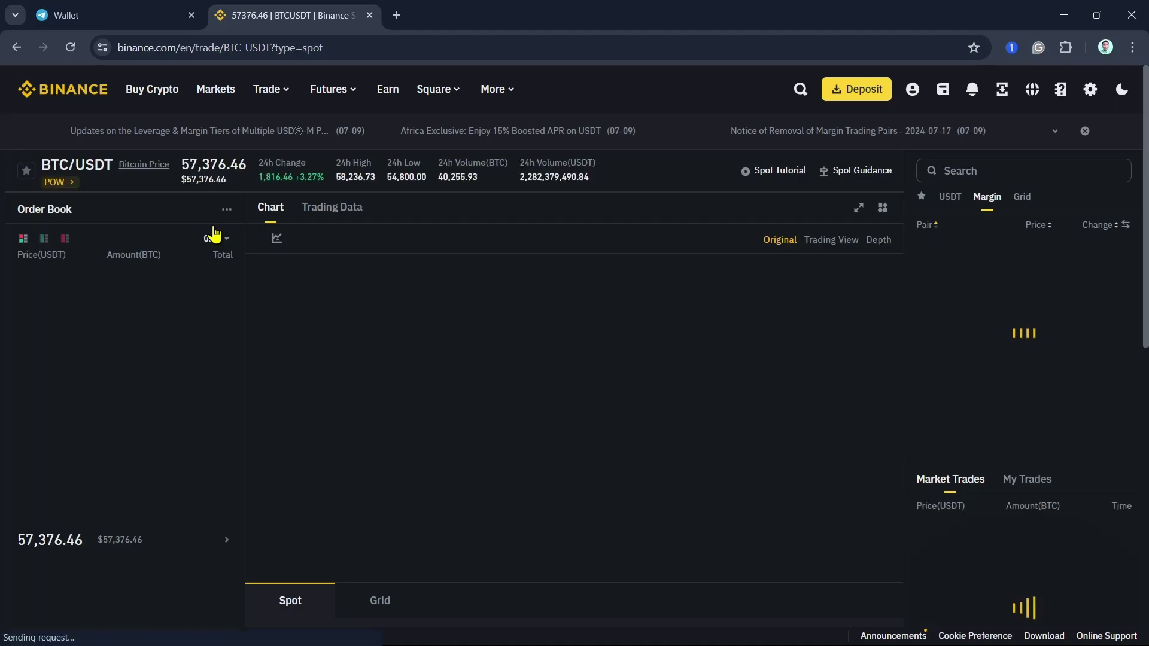
{"action": "left_click", "coordinate": [965, 170]}
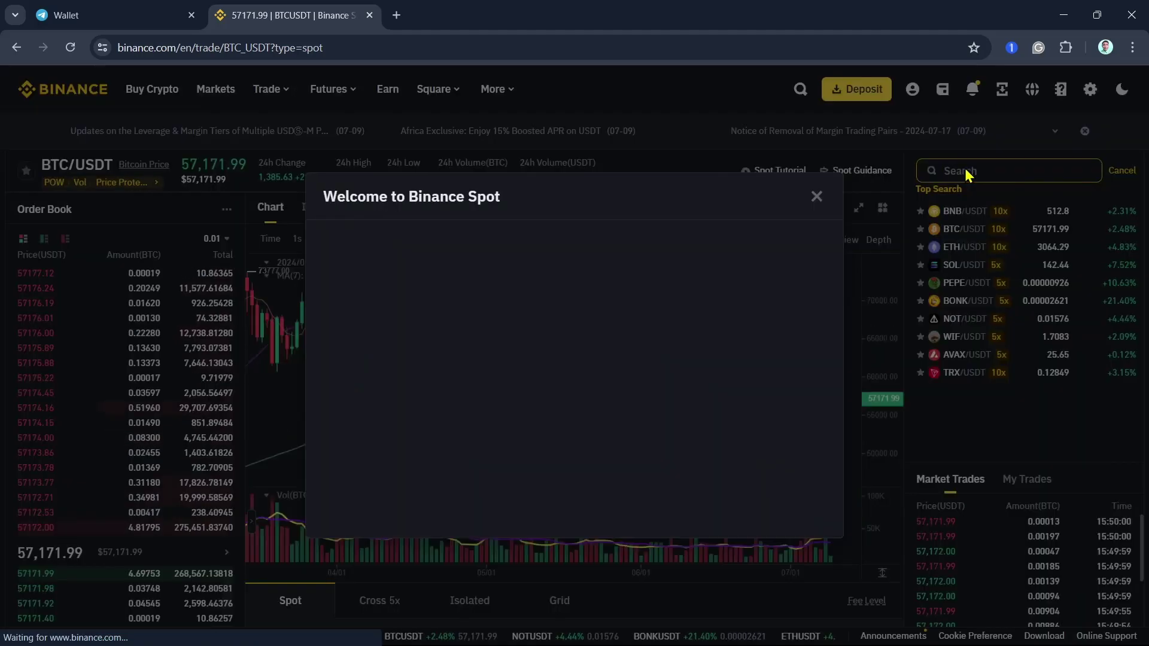
{"action": "type", "text": "not"}
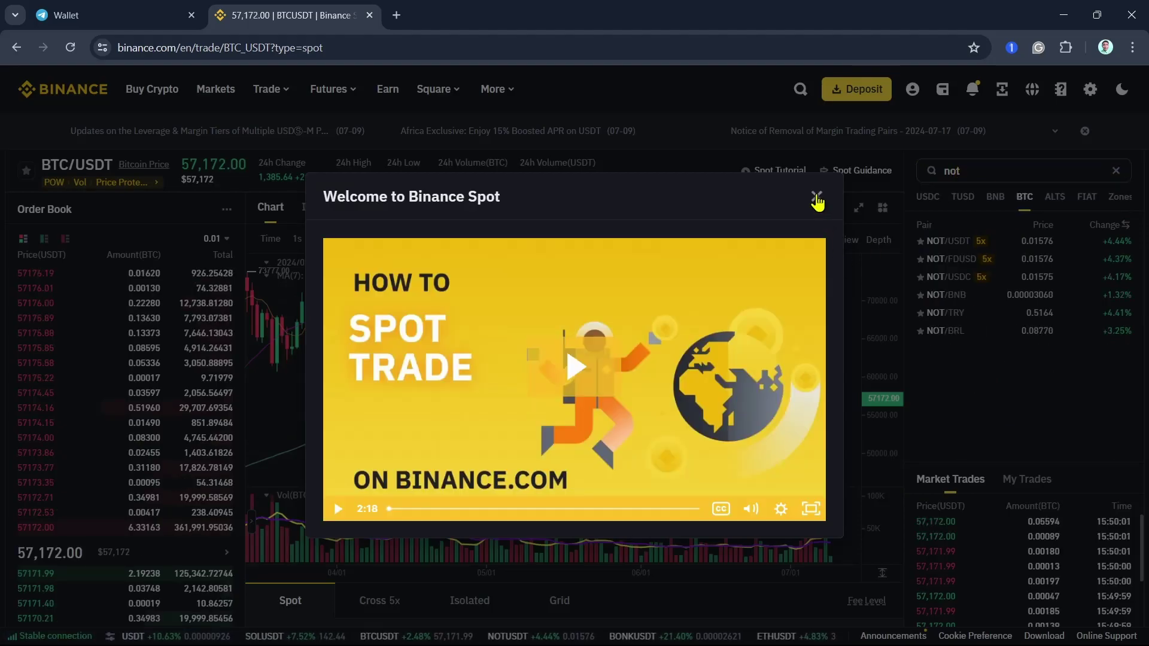
{"action": "left_click", "coordinate": [1015, 184]}
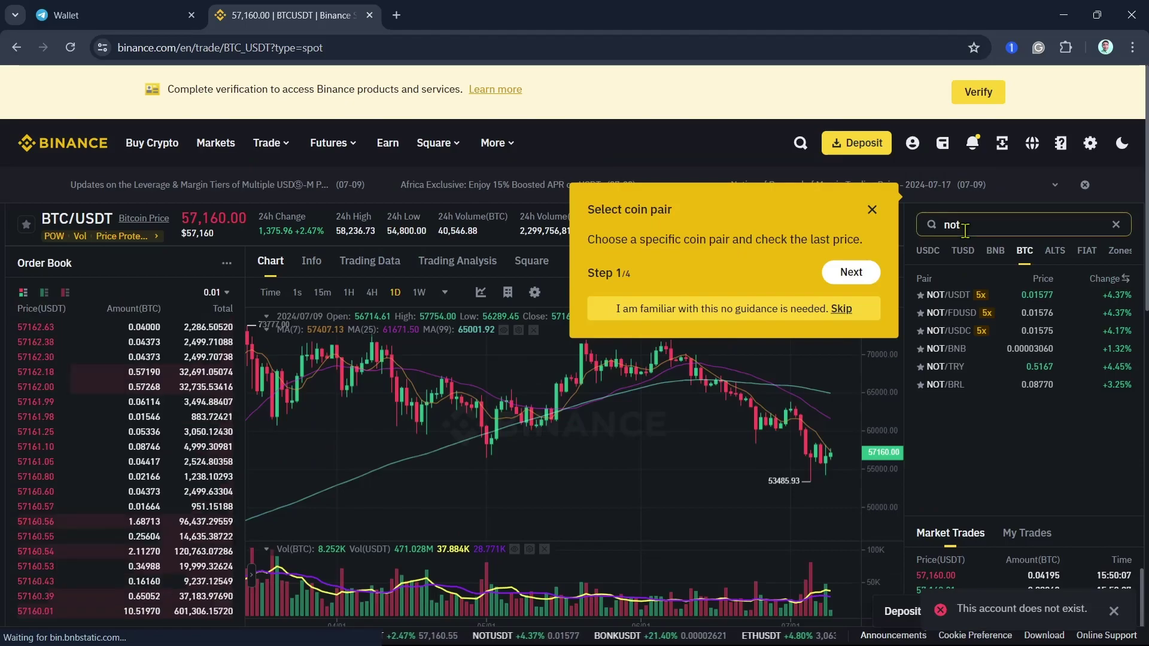
{"action": "left_click", "coordinate": [872, 211]}
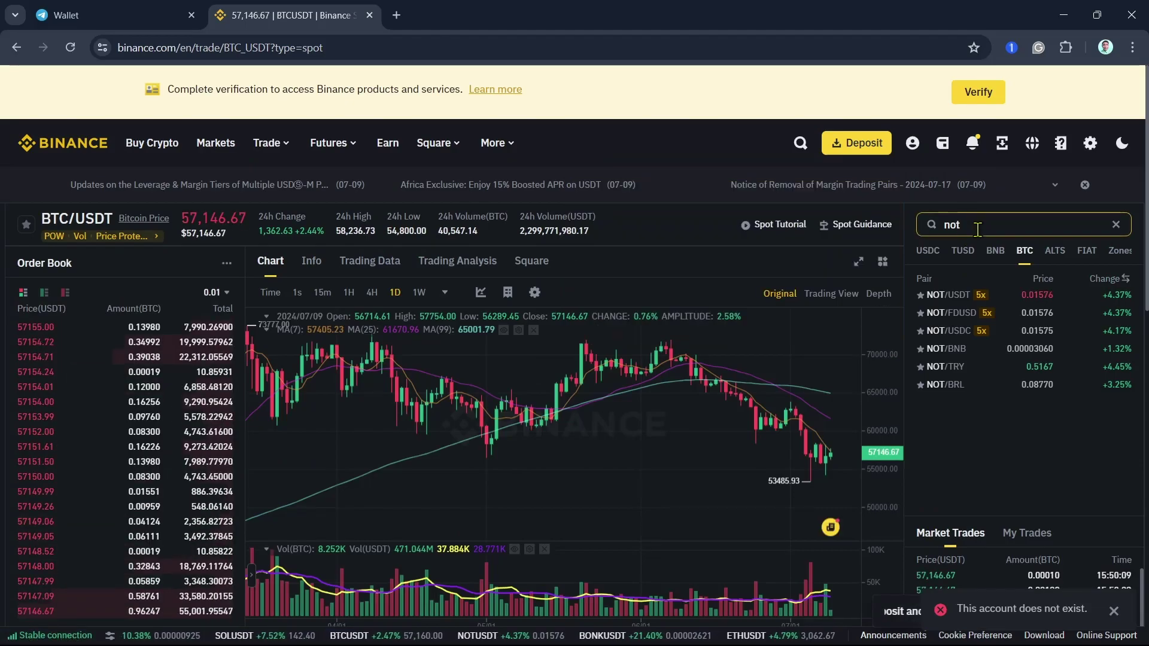
{"action": "left_click", "coordinate": [957, 295]}
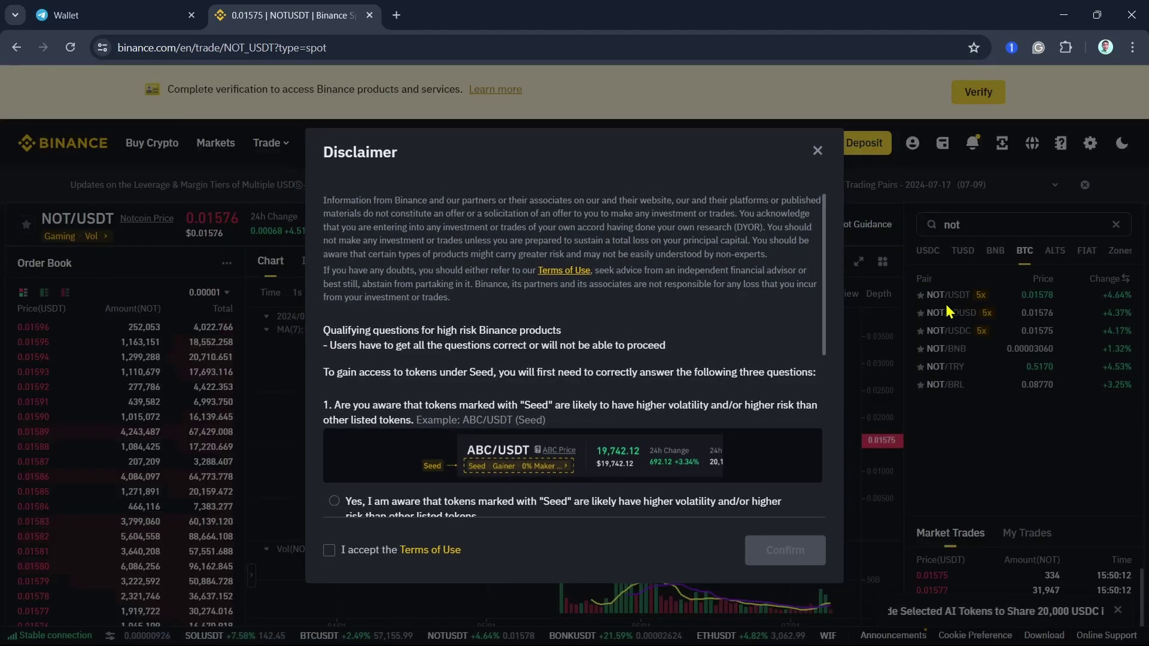
Accept the Terms of Use, answer Yes on the Seed token risk question, and close the disclaimer
{"action": "left_click", "coordinate": [328, 550]}
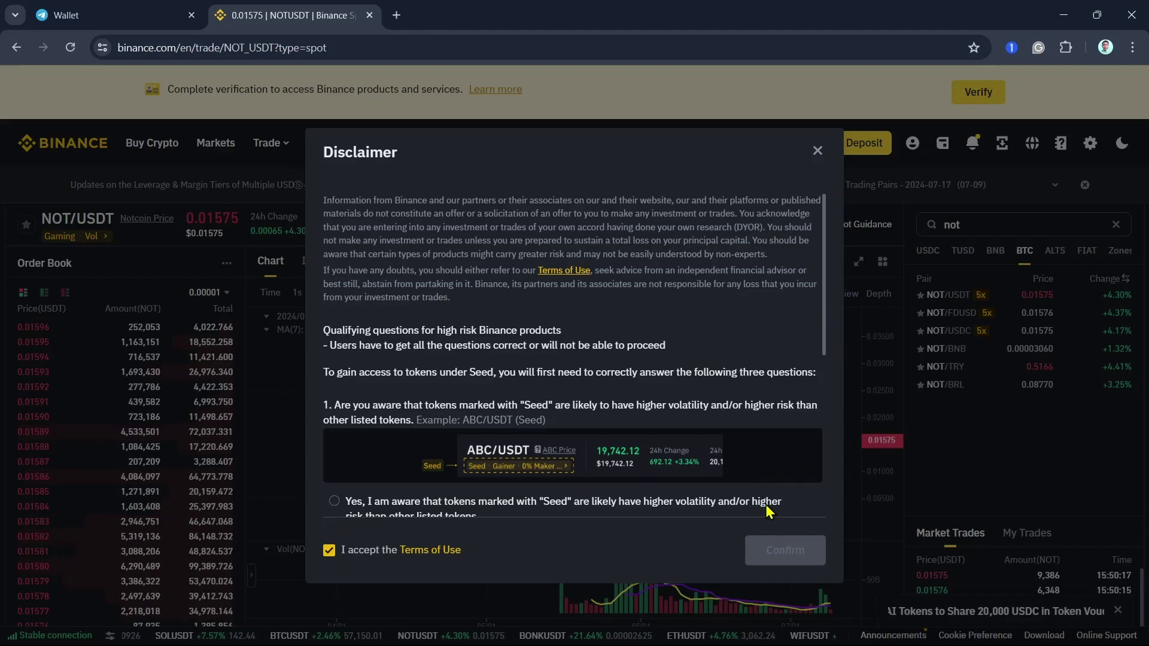
{"action": "left_click", "coordinate": [349, 502]}
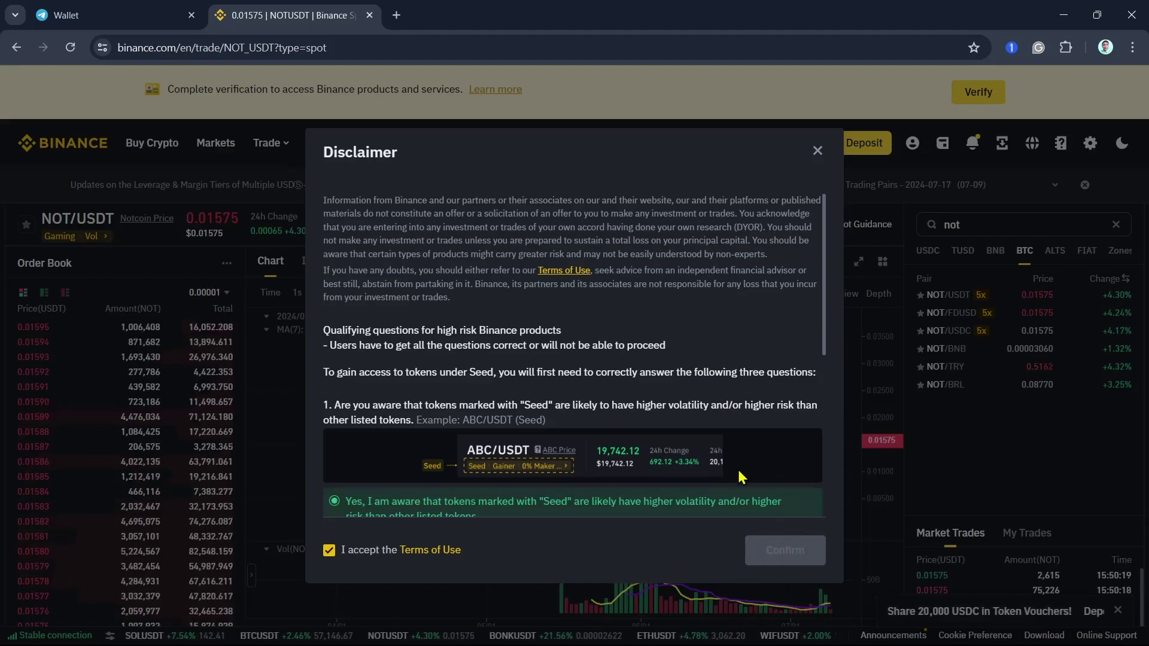
{"action": "scroll", "coordinate": [620, 433], "scroll_direction": "down", "scroll_amount": 4}
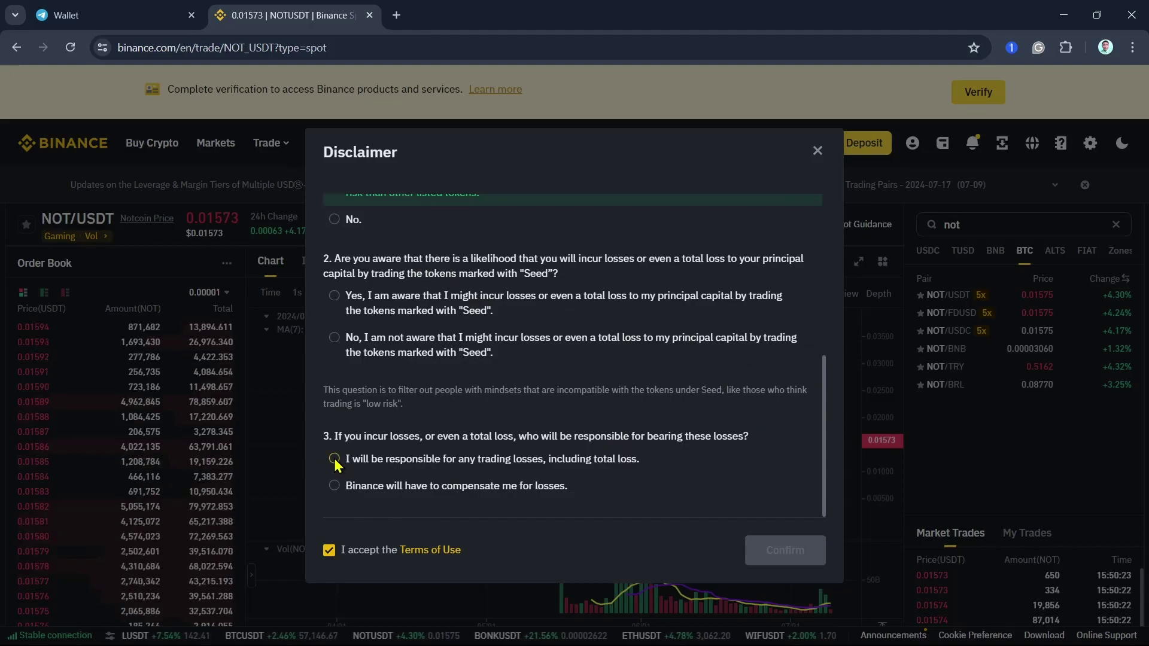
{"action": "left_click", "coordinate": [817, 151]}
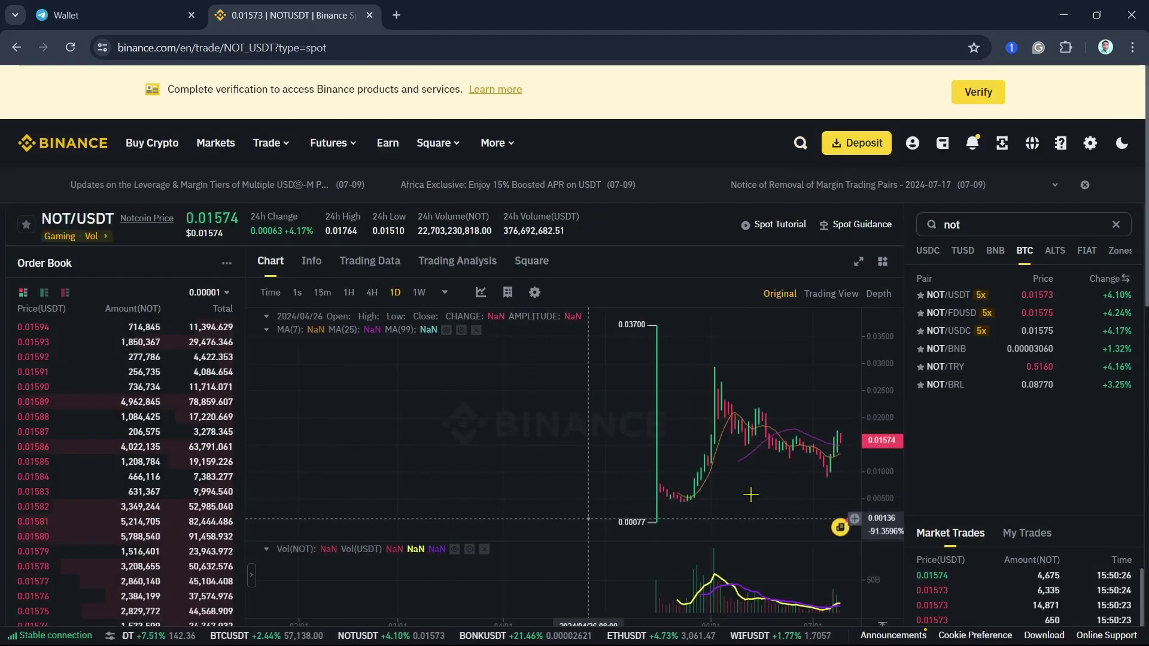
{"action": "scroll", "coordinate": [962, 488], "scroll_direction": "down", "scroll_amount": 5}
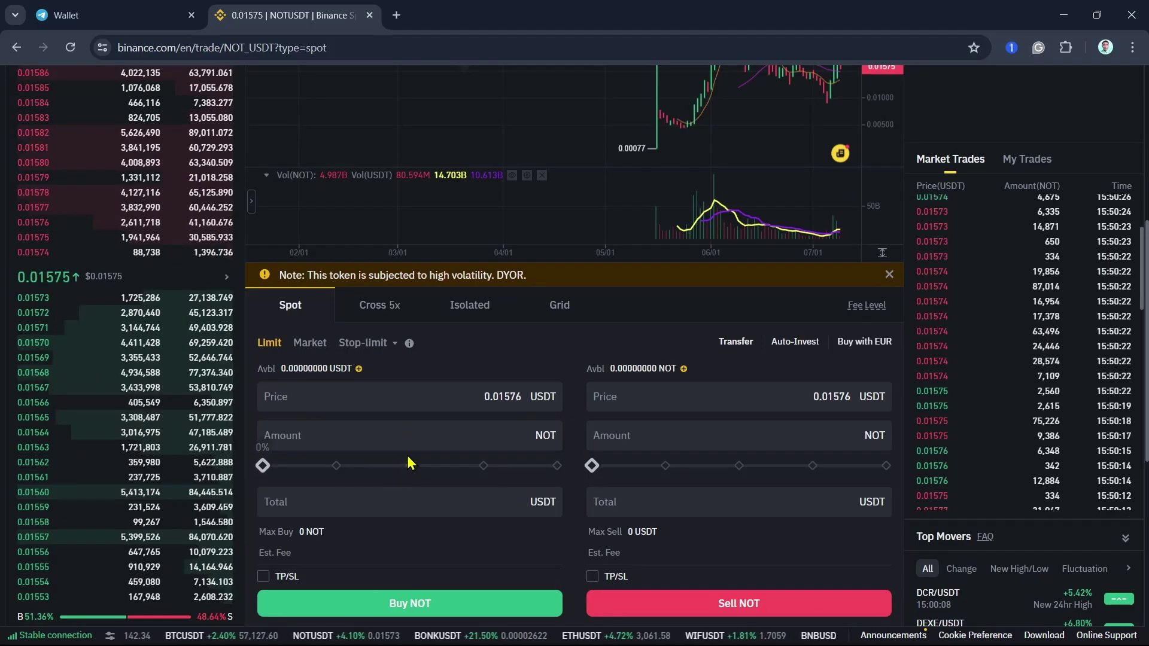
{"action": "scroll", "coordinate": [395, 422], "scroll_direction": "up", "scroll_amount": 3}
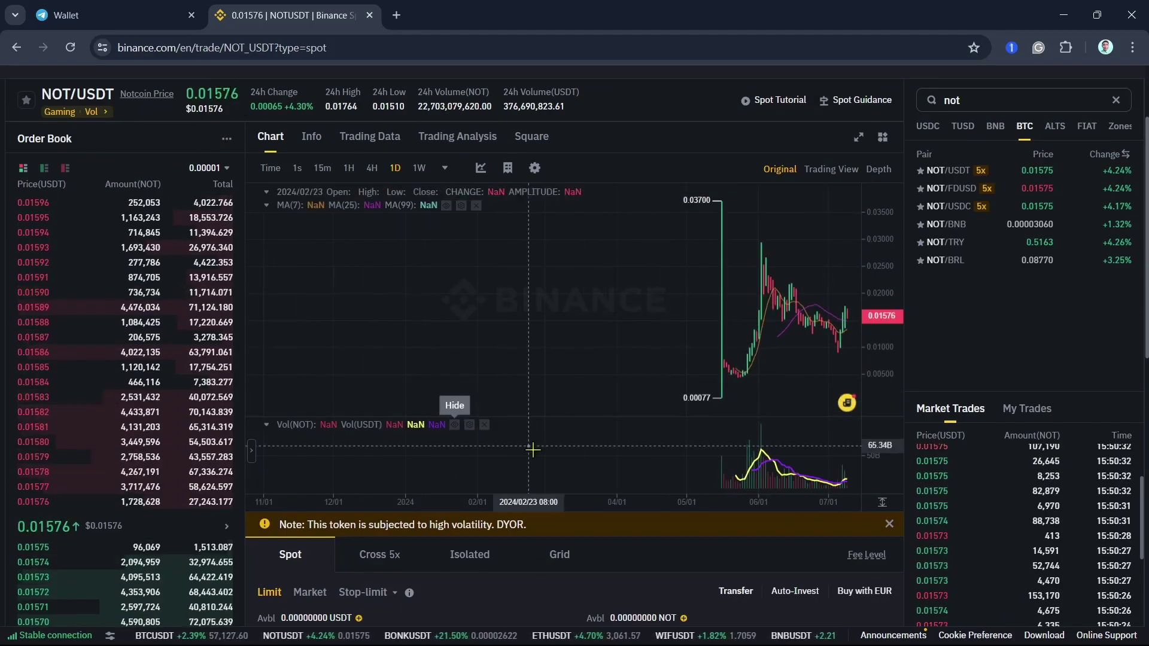
{"action": "scroll", "coordinate": [590, 567], "scroll_direction": "down", "scroll_amount": 5}
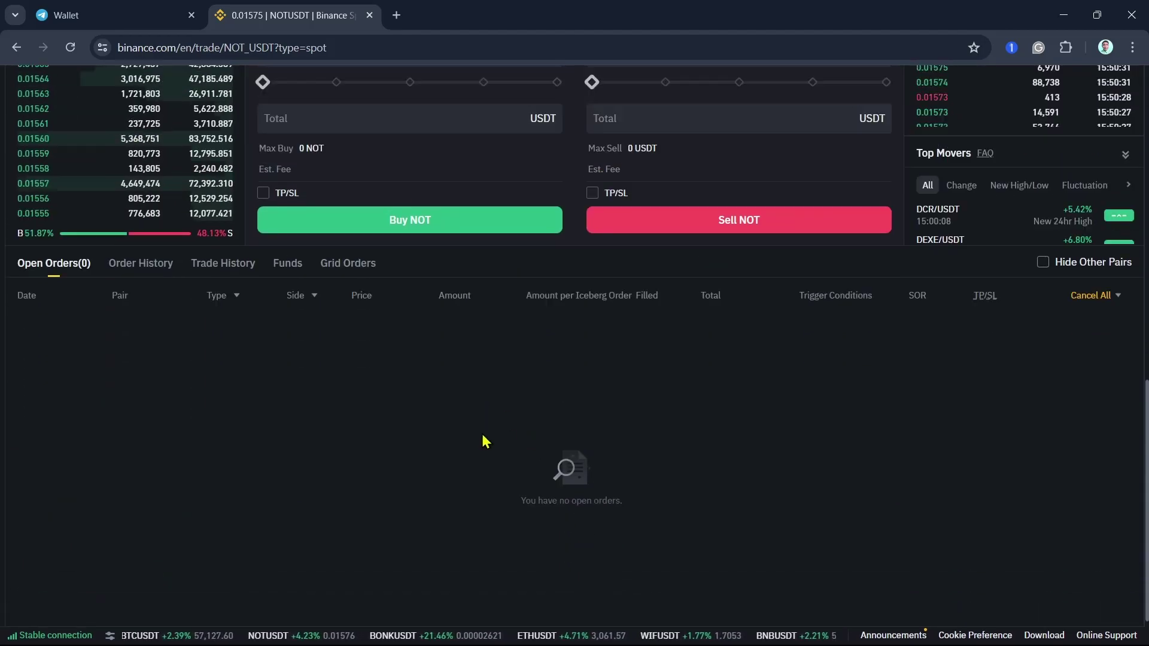
{"action": "scroll", "coordinate": [482, 439], "scroll_direction": "up", "scroll_amount": 3}
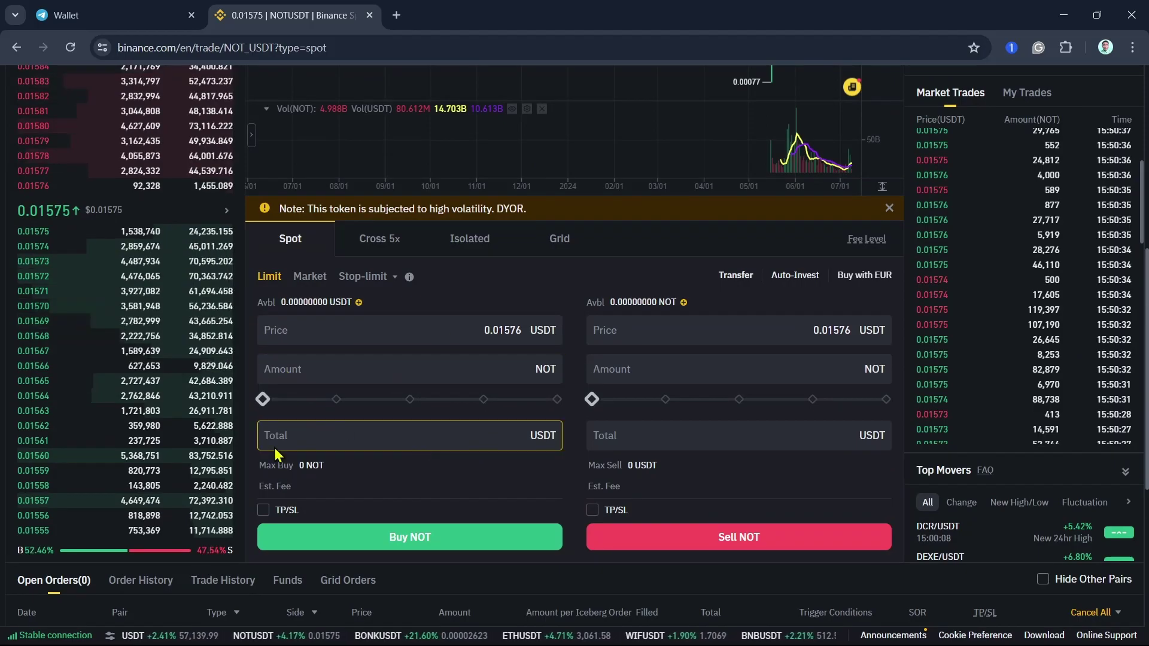
{"action": "left_click", "coordinate": [471, 536]}
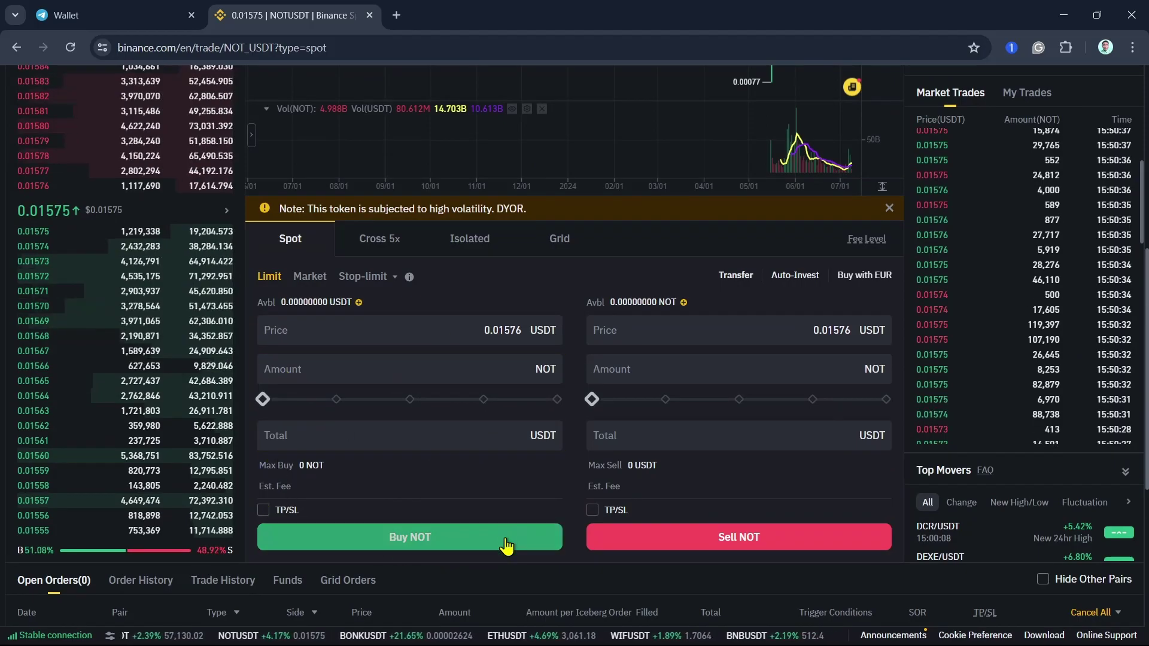